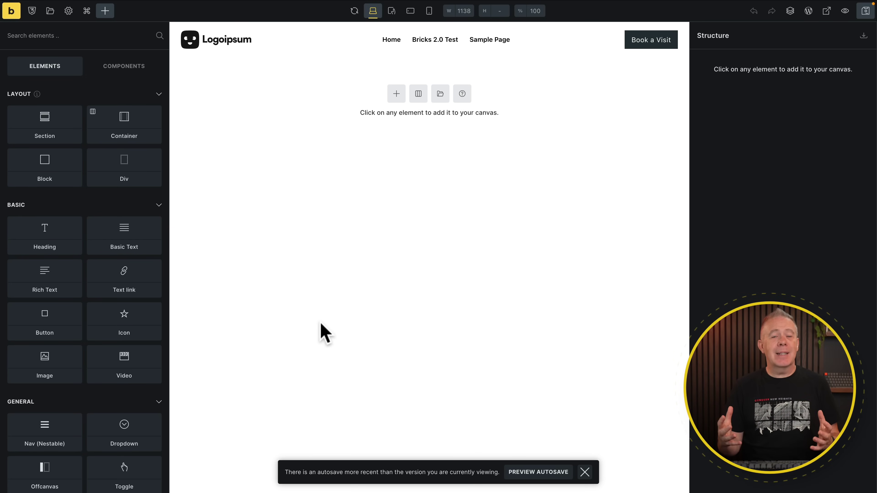
Step: Open the command palette and switch it to the Elements list, starting with Container, Section and Block
{"action": "key", "text": "super+k"}
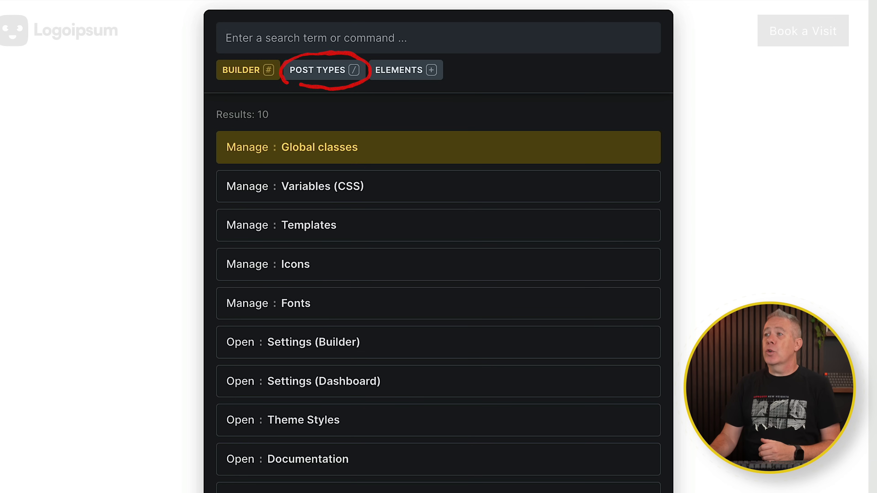
{"action": "left_click", "coordinate": [323, 75]}
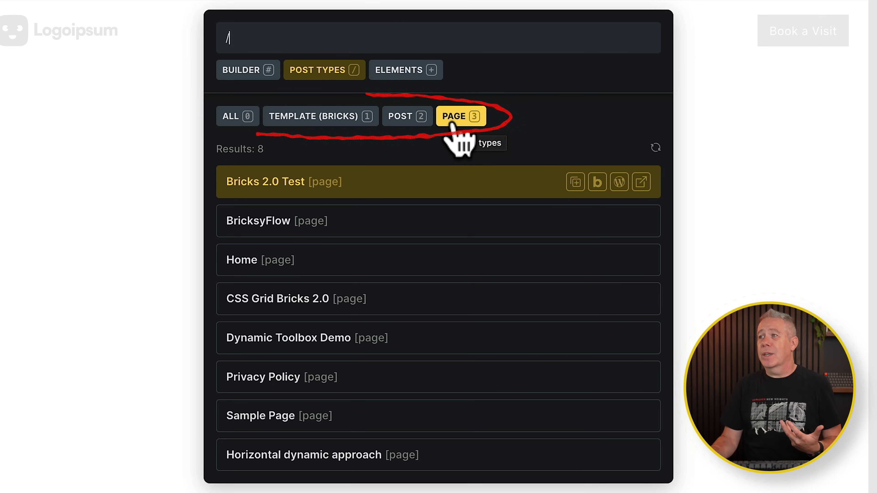
{"action": "left_click", "coordinate": [401, 77]}
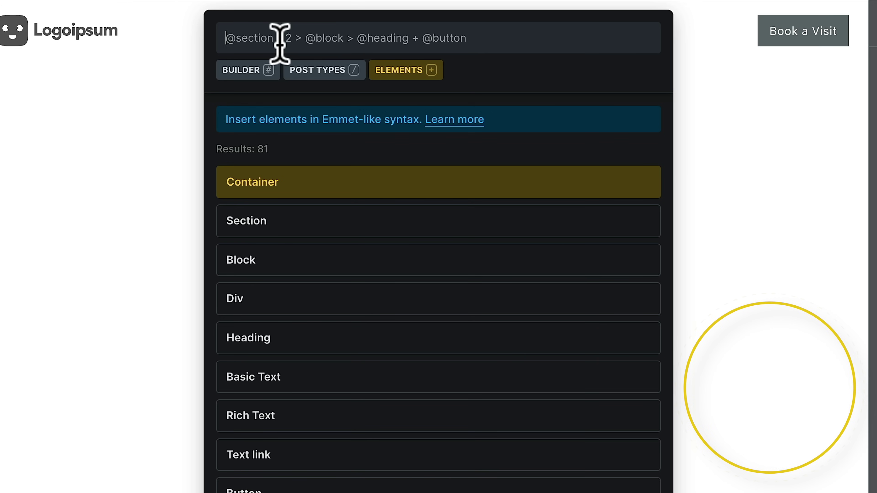
{"action": "type", "text": "@sectio"}
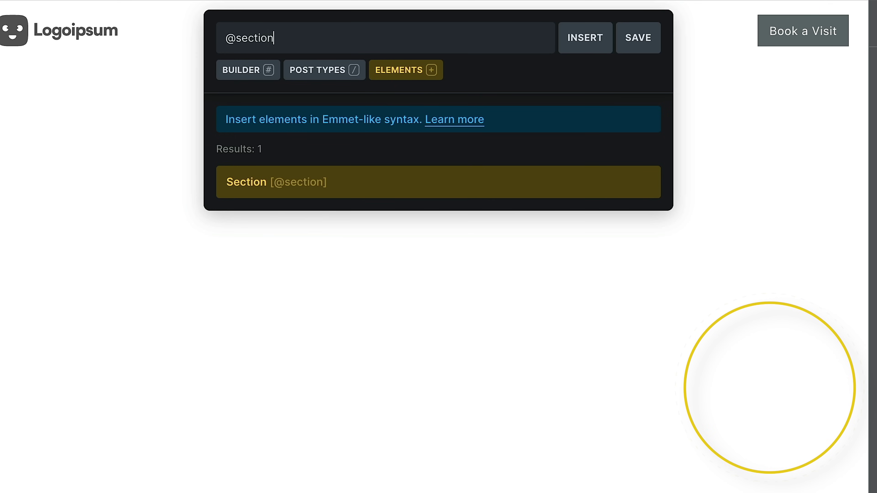
{"action": "type", "text": "n"}
{"action": "left_click", "coordinate": [581, 38]}
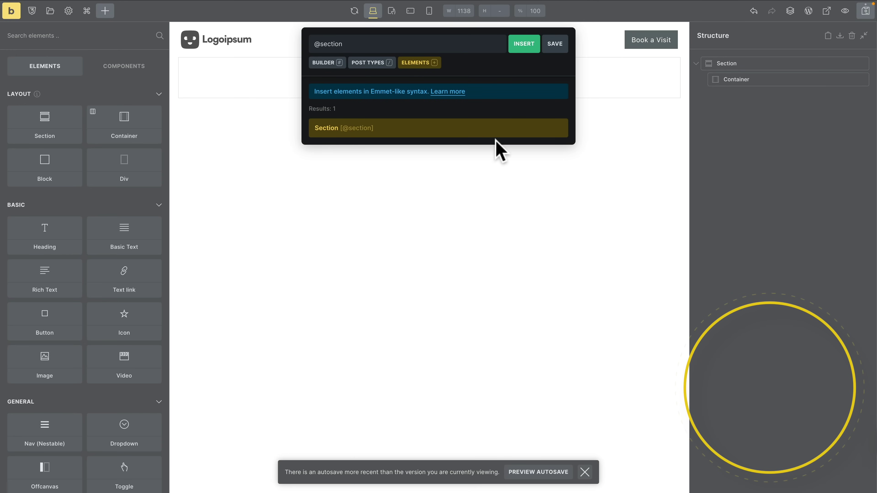
{"action": "left_click", "coordinate": [370, 44]}
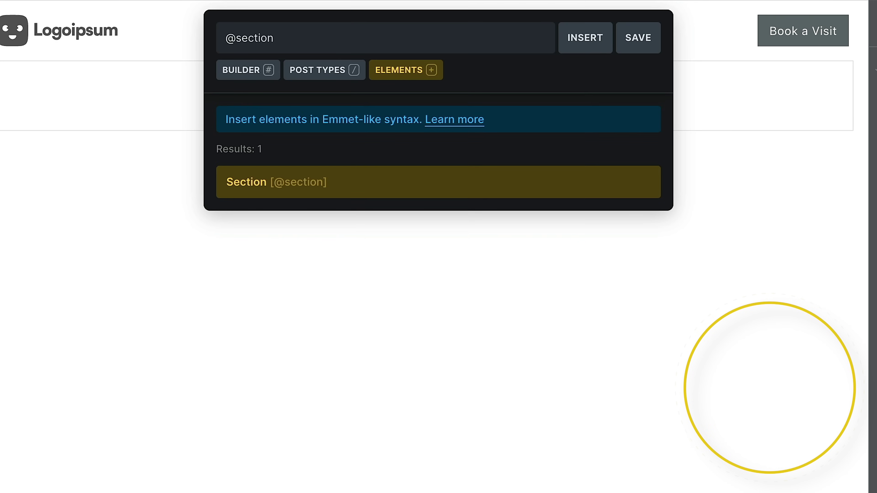
{"action": "type", "text": "*2"}
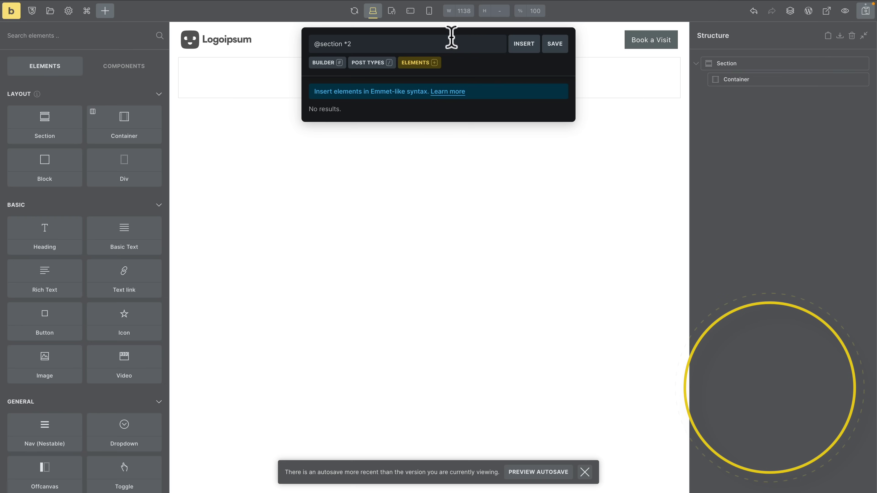
{"action": "left_click", "coordinate": [518, 47]}
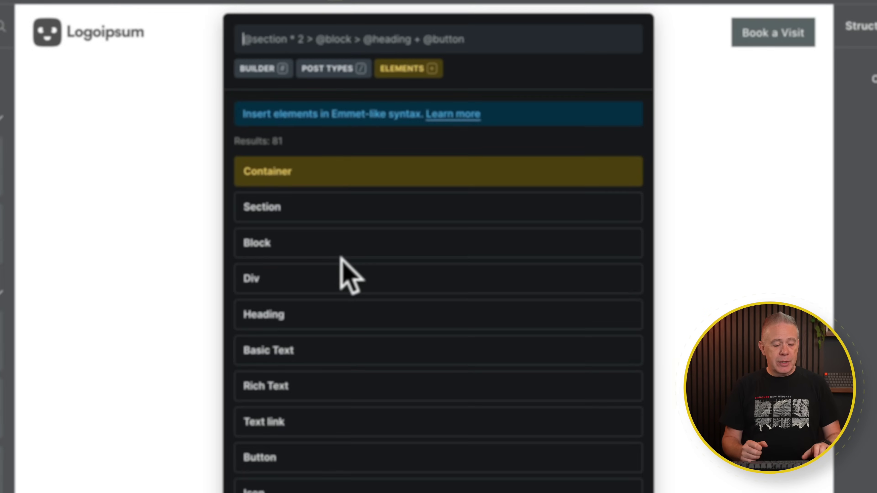
{"action": "type", "text": "@s"}
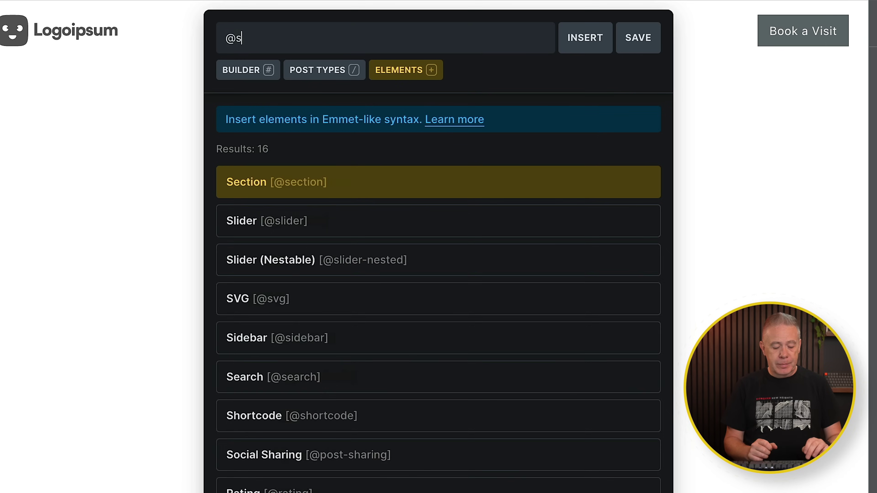
{"action": "type", "text": "ection"}
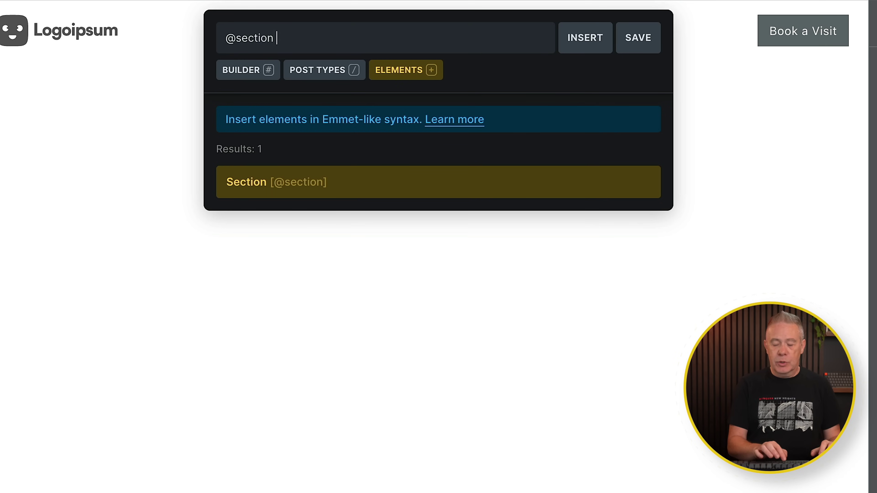
{"action": "type", "text": " *2"}
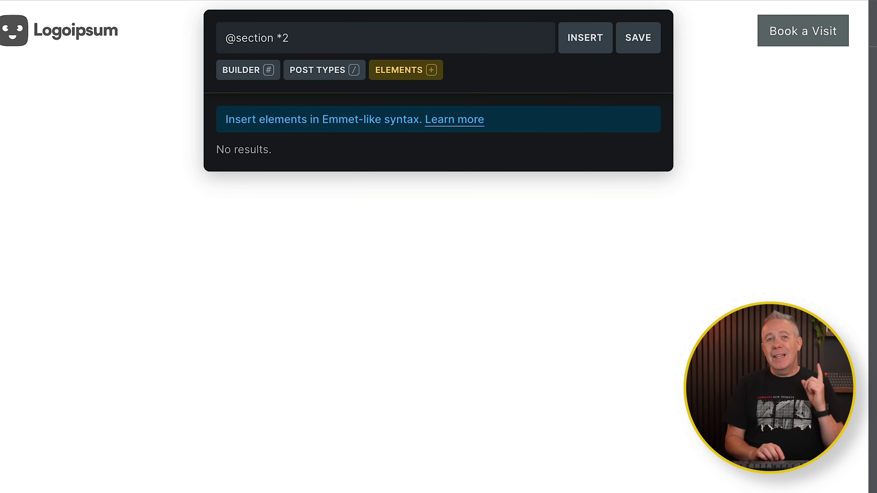
{"action": "type", "text": " >"}
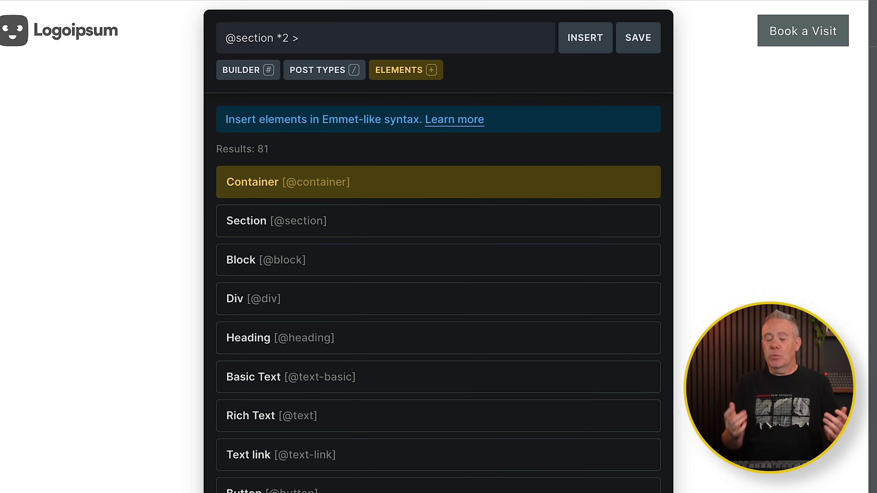
{"action": "type", "text": "@heading + @text"}
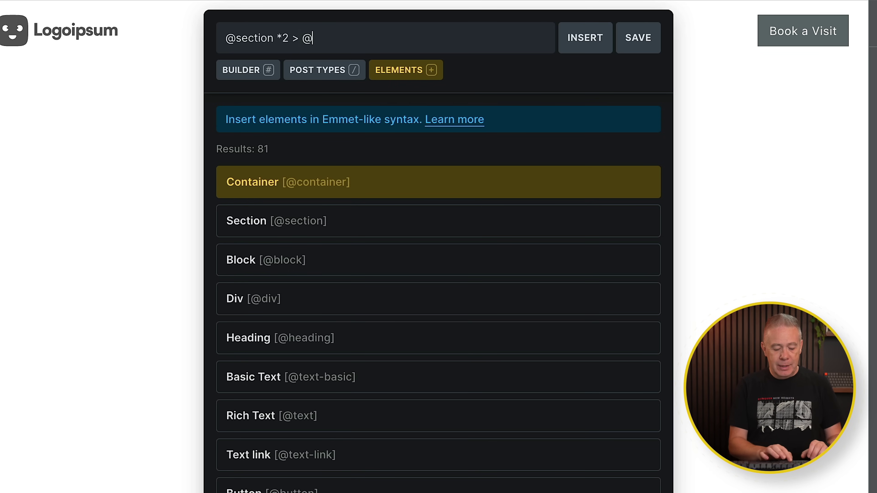
{"action": "key", "text": "Down"}
{"action": "key", "text": "Down"}
{"action": "key", "text": "Down"}
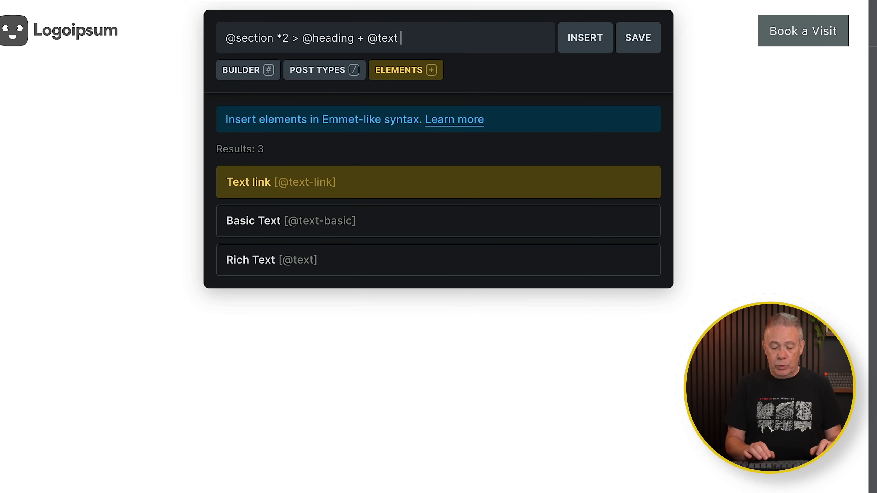
{"action": "type", "text": "+"}
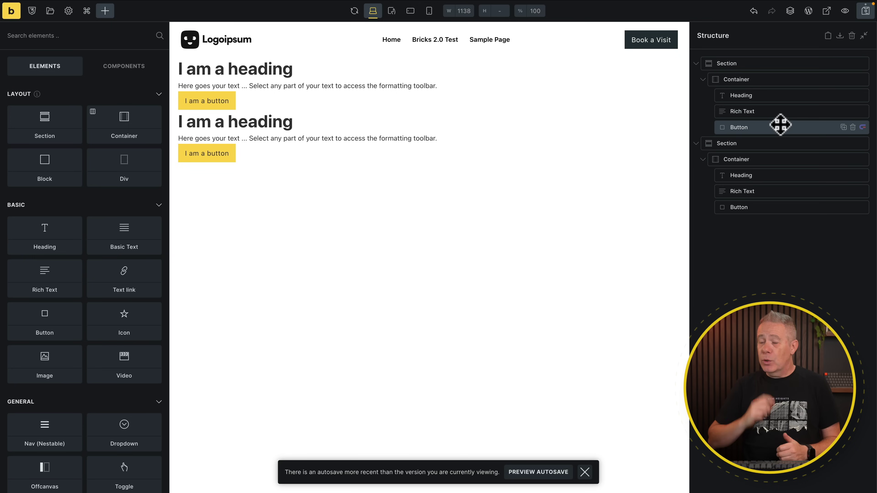
{"action": "key", "text": "super+k"}
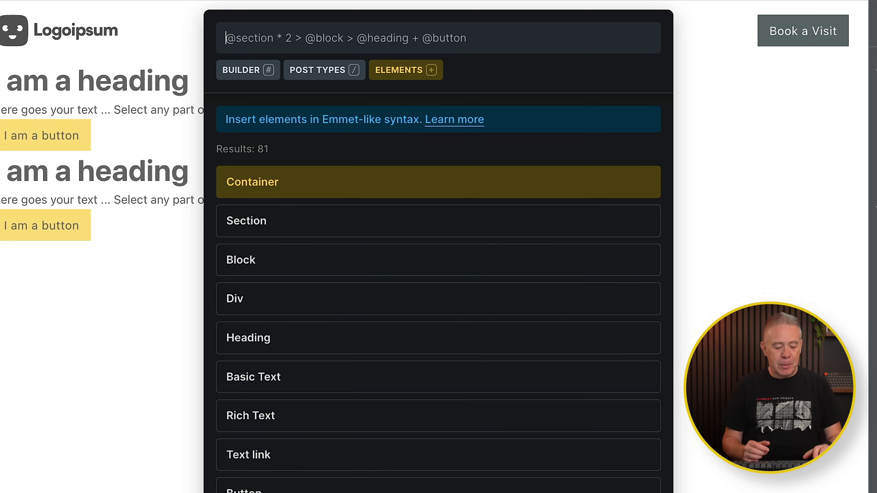
{"action": "type", "text": "@sectio"}
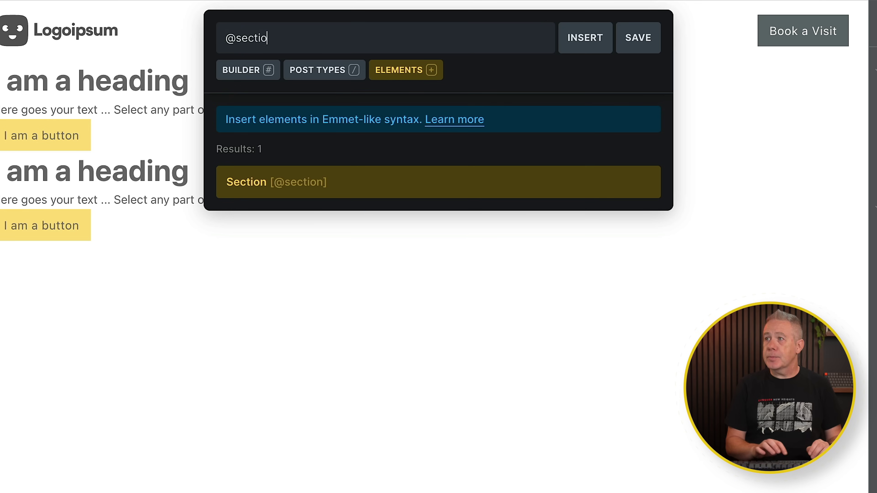
{"action": "type", "text": "n *2"}
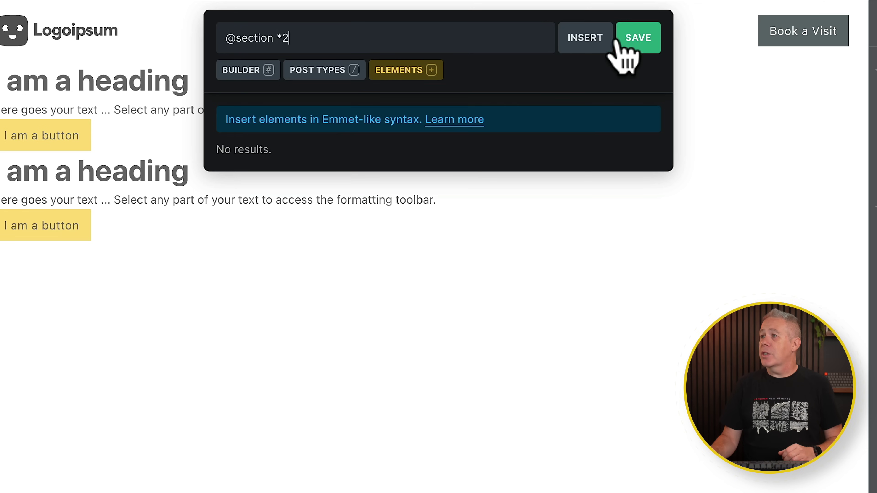
{"action": "left_click", "coordinate": [635, 39]}
{"action": "type", "text": "Wibble"}
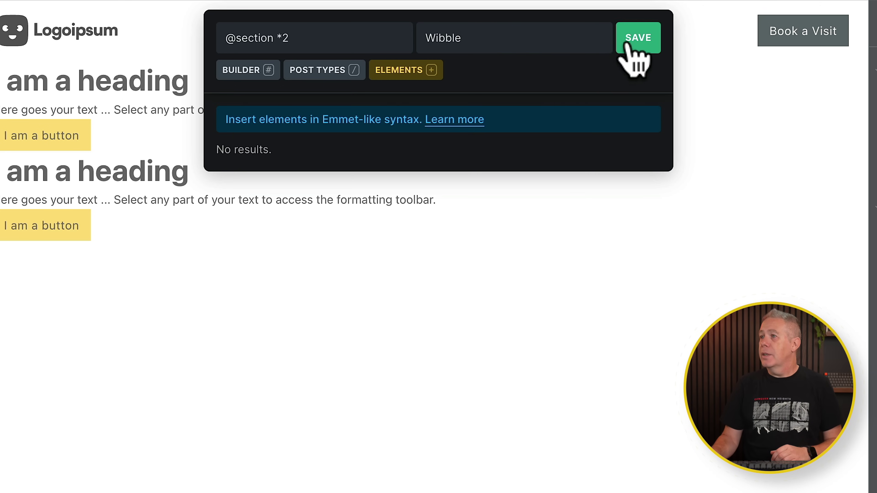
{"action": "left_click", "coordinate": [636, 41]}
{"action": "left_click", "coordinate": [646, 327]}
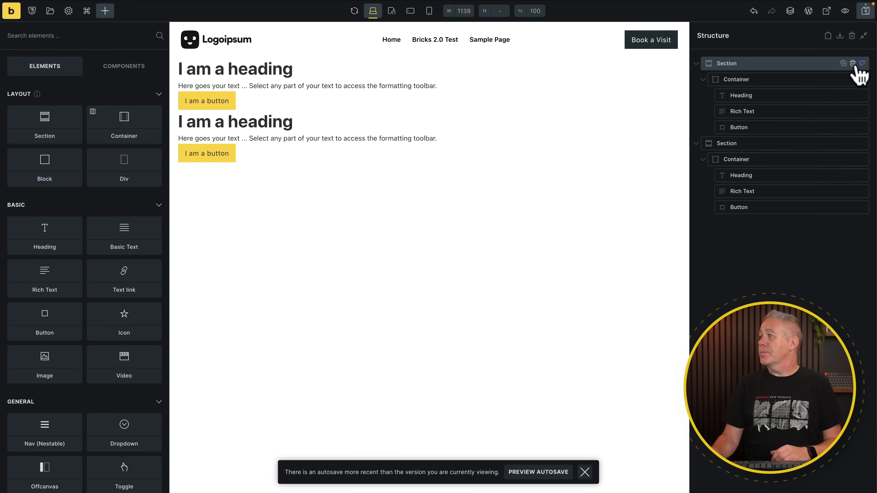
Step: Delete both Sections, insert the saved Wibble structure from the palette, and close the palette
{"action": "left_click", "coordinate": [856, 64]}
{"action": "key", "text": "ctrl+k"}
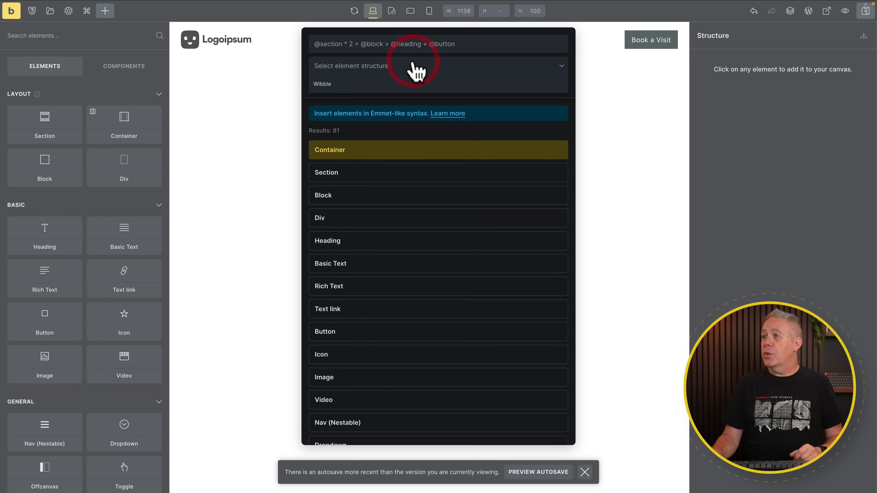
{"action": "left_click", "coordinate": [328, 86]}
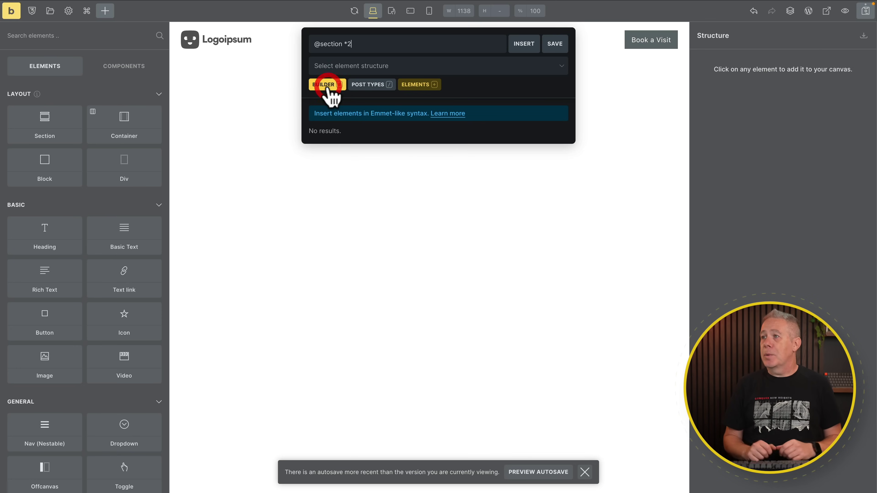
{"action": "left_click", "coordinate": [523, 44]}
{"action": "key", "text": "Escape"}
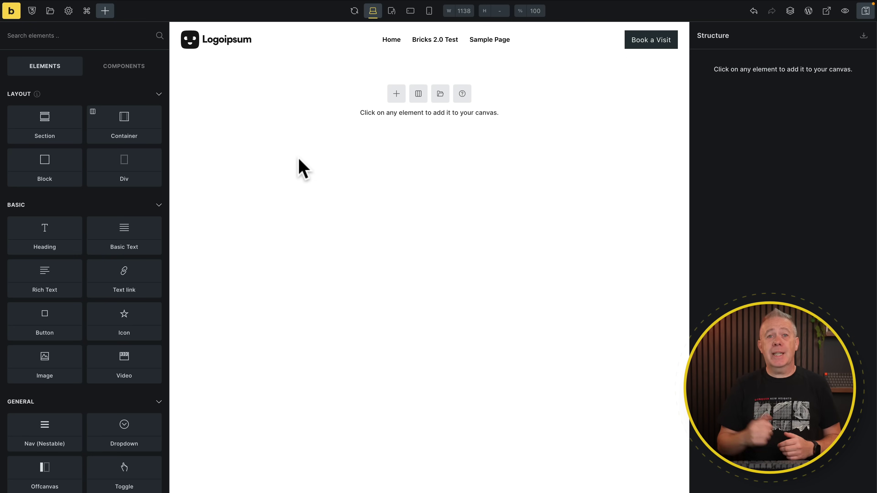
Step: Run the builder command 'Open : Settings (Dashboard)' to reach the Bricks General settings
{"action": "key", "text": "ctrl+k"}
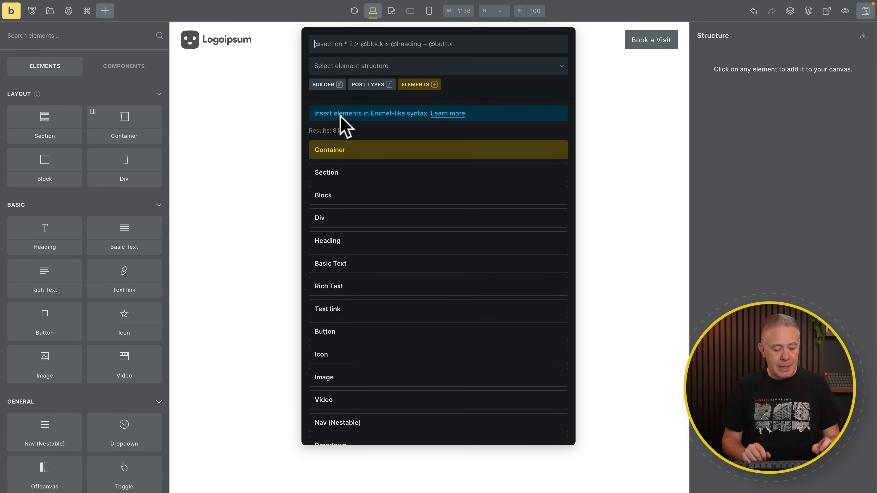
{"action": "key", "text": "BackSpace"}
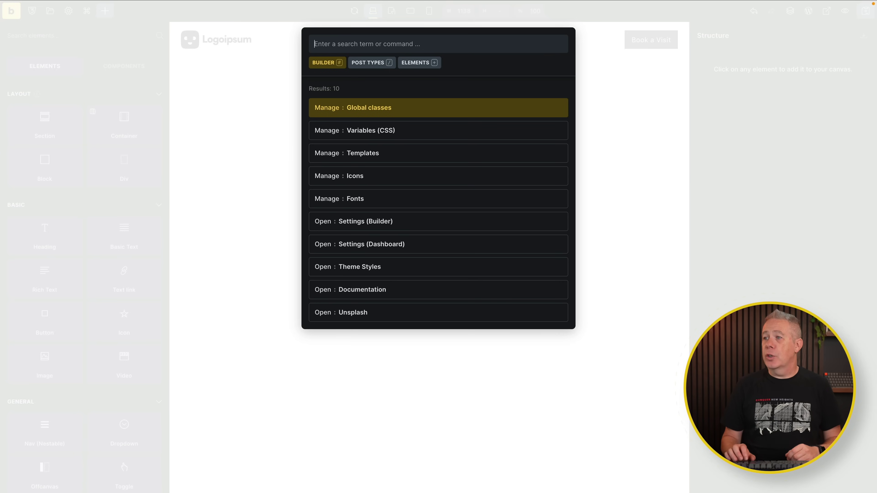
{"action": "key", "text": "Down"}
{"action": "key", "text": "Down"}
{"action": "key", "text": "Down"}
{"action": "key", "text": "Down"}
{"action": "key", "text": "Down"}
{"action": "key", "text": "Down"}
{"action": "key", "text": "Return"}
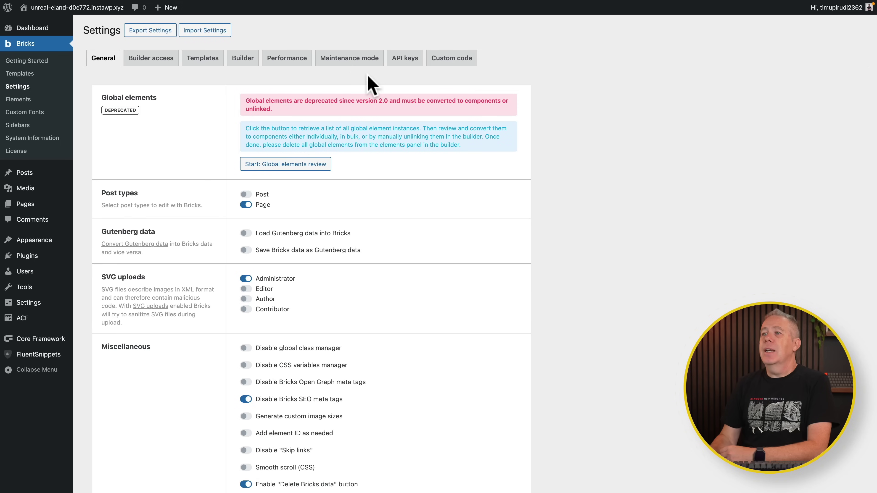
Step: Show the Performance settings tab and scroll to options like Disable emojis and Cache query loops
{"action": "left_click", "coordinate": [285, 60]}
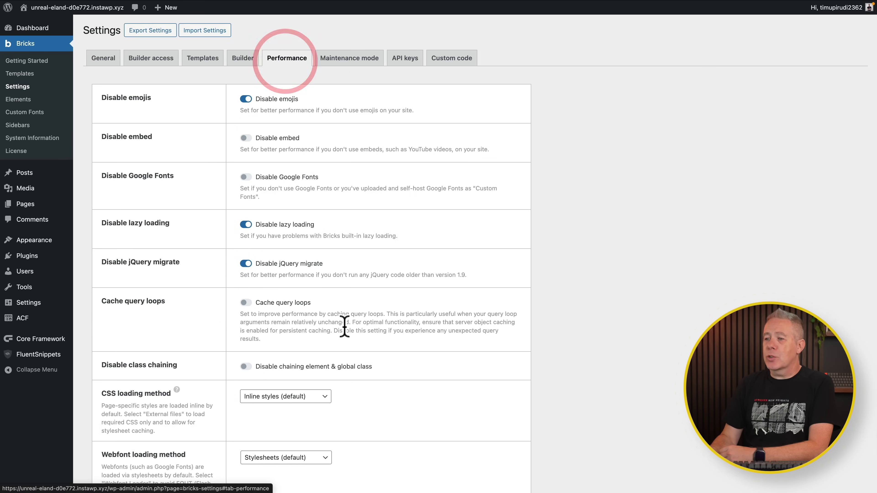
{"action": "scroll", "coordinate": [345, 326], "scroll_direction": "down", "scroll_amount": 6}
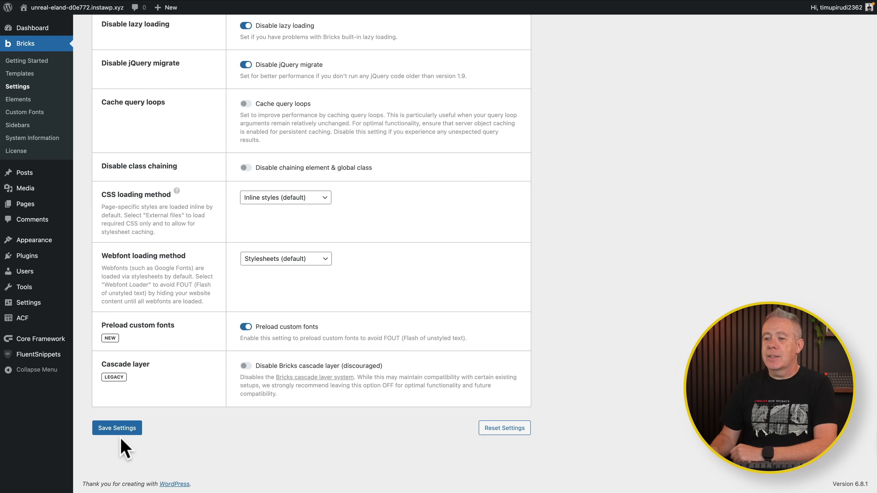
Step: Go back to the builder tab with the 'I am a heading' Heading and Rich Text
{"action": "left_click", "coordinate": [122, 480]}
{"action": "scroll", "coordinate": [122, 450], "scroll_direction": "up", "scroll_amount": 3}
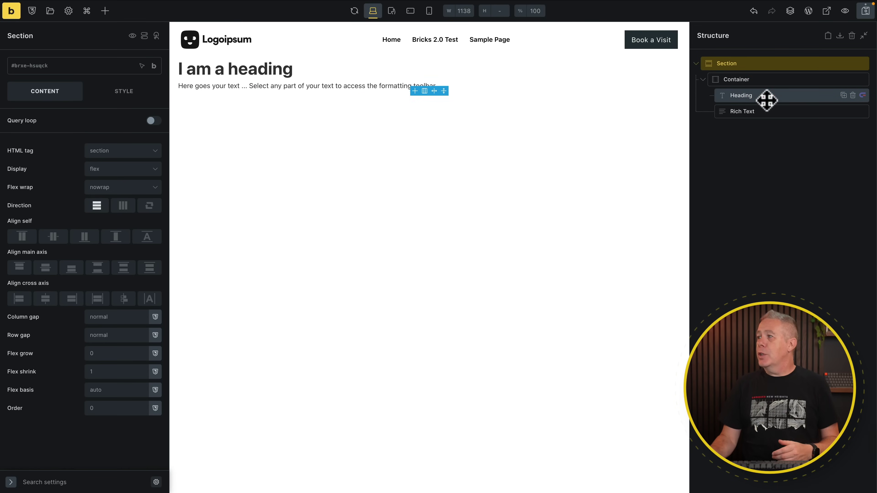
Step: Select the Heading and, in its Style settings, review Typography, then expand Background
{"action": "left_click", "coordinate": [766, 100]}
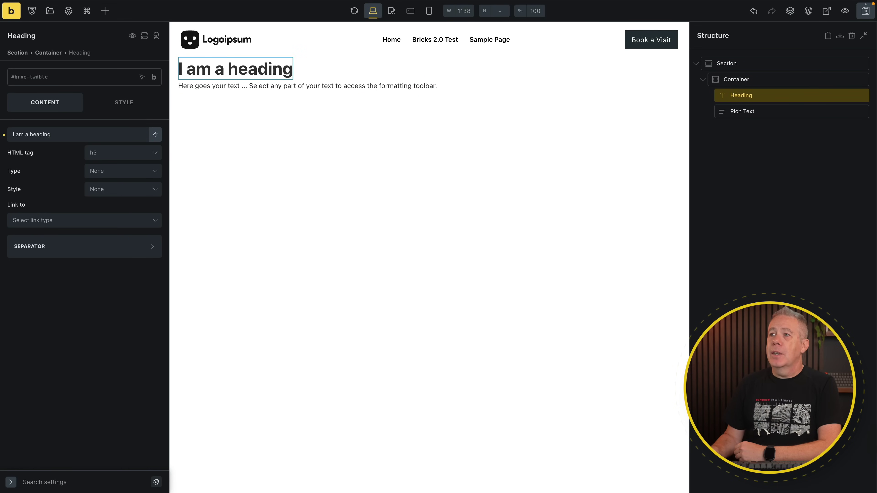
{"action": "left_click", "coordinate": [130, 114]}
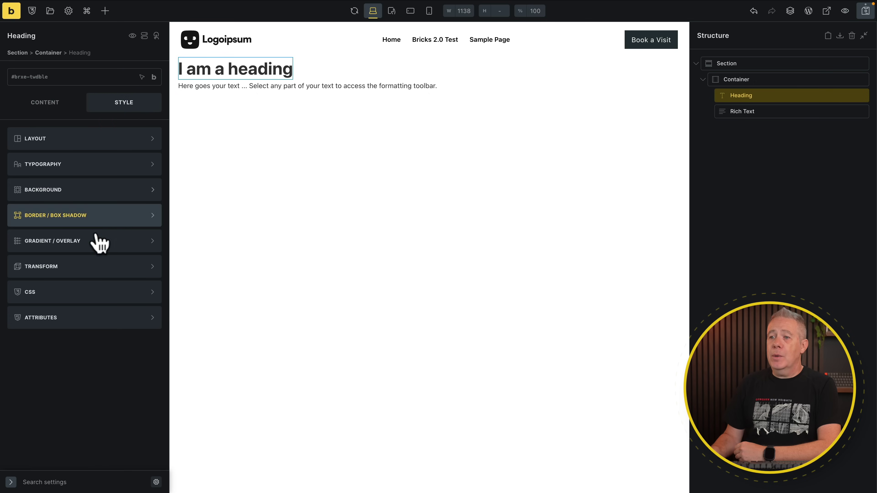
{"action": "left_click", "coordinate": [102, 165]}
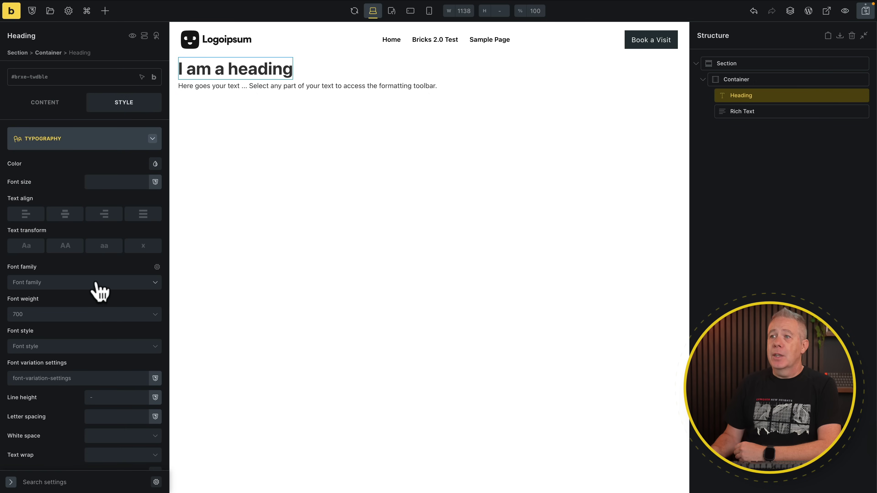
{"action": "scroll", "coordinate": [100, 291], "scroll_direction": "down", "scroll_amount": 2}
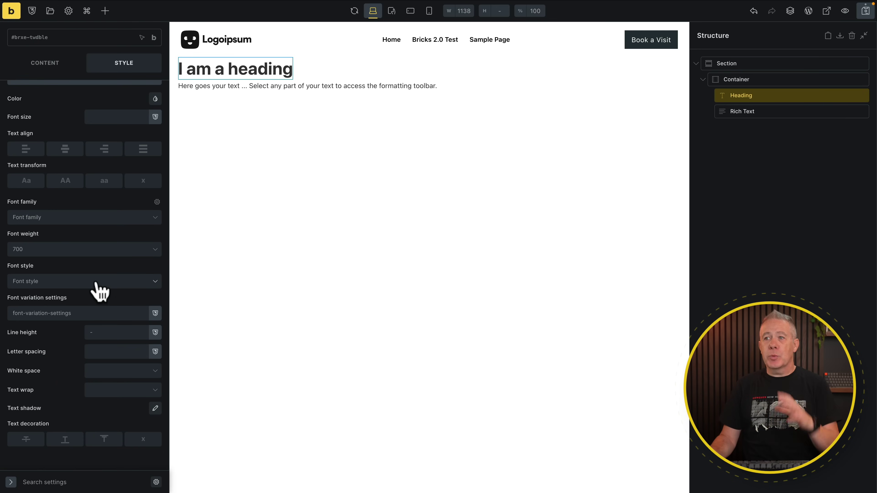
{"action": "scroll", "coordinate": [100, 291], "scroll_direction": "up", "scroll_amount": 2}
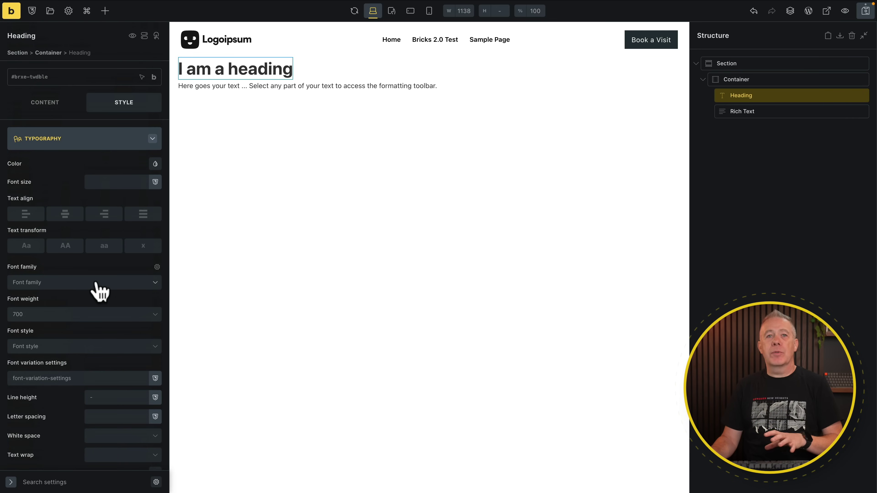
{"action": "left_click", "coordinate": [152, 139]}
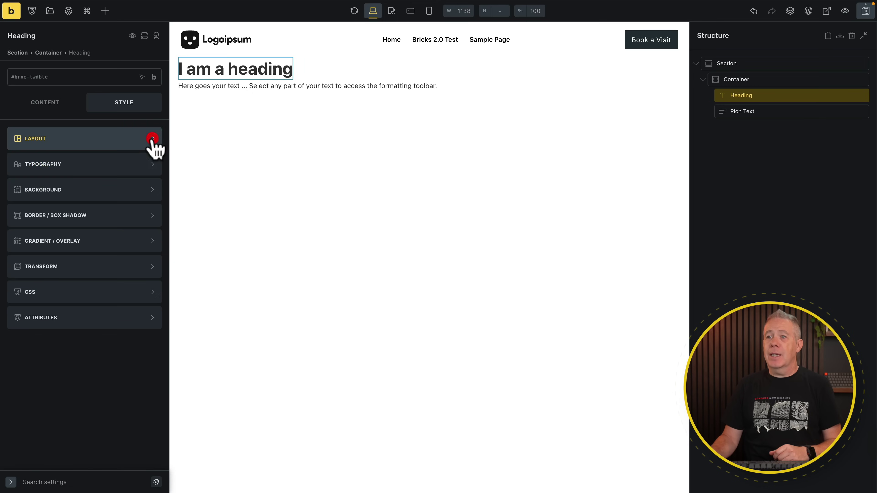
{"action": "left_click", "coordinate": [126, 191]}
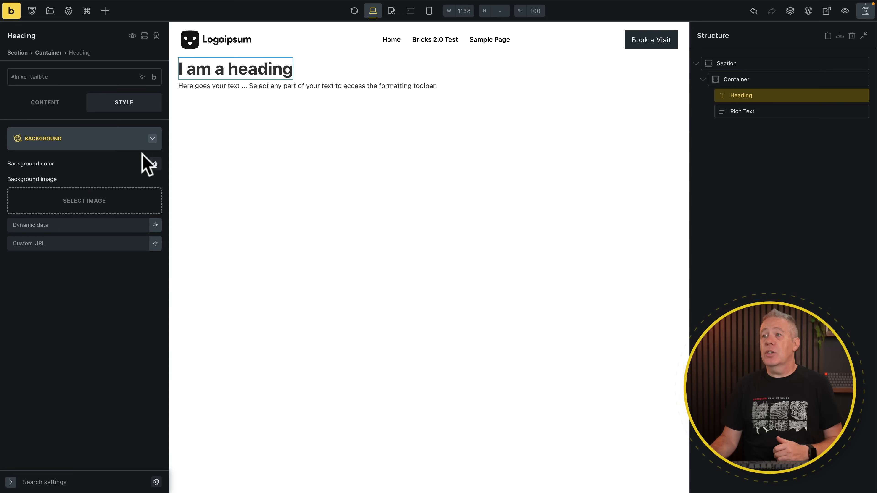
Step: Collapse the Heading's Background section
{"action": "left_click", "coordinate": [146, 138]}
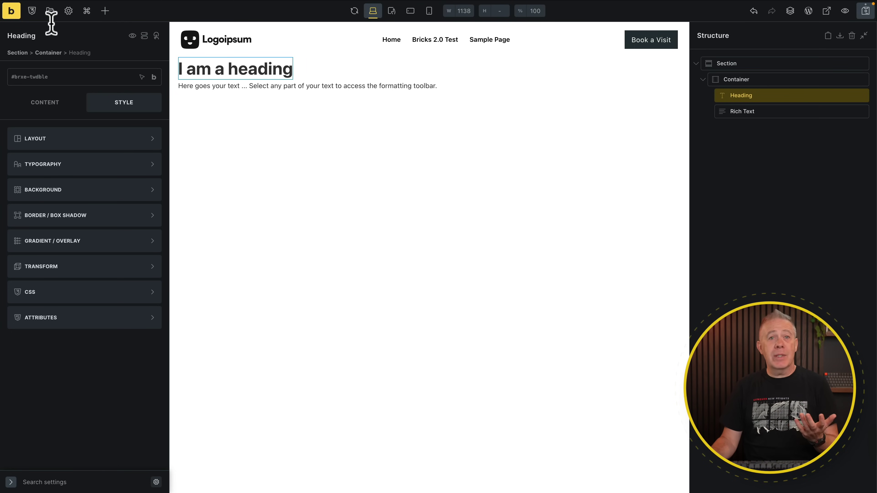
Step: Open the Revisions list from Settings > History, showing 13 revisions including the latest autosave
{"action": "left_click", "coordinate": [69, 11]}
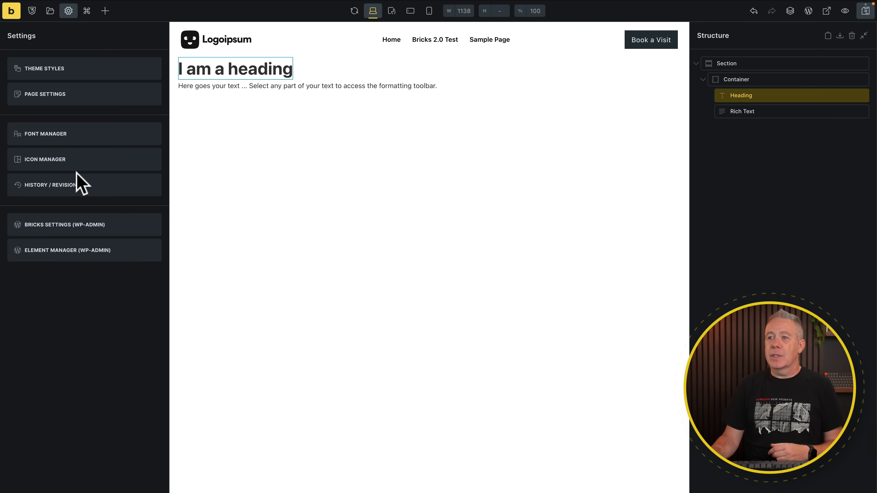
{"action": "left_click", "coordinate": [75, 185]}
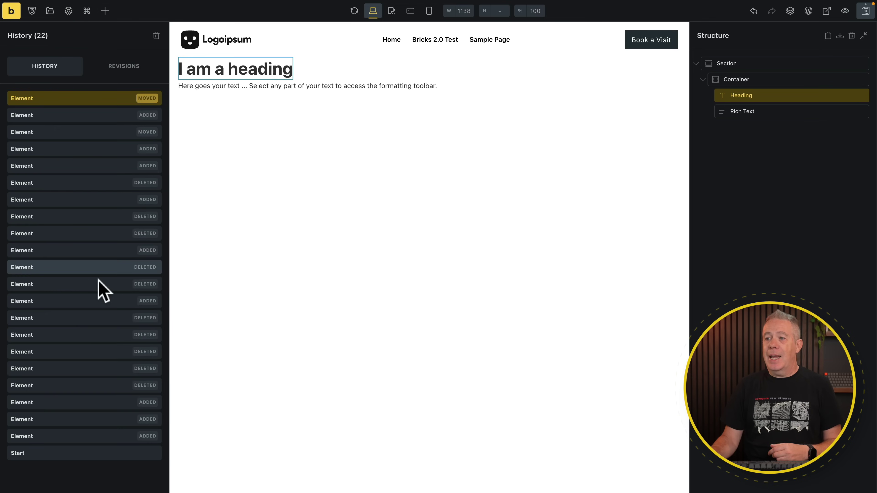
{"action": "left_click", "coordinate": [113, 69]}
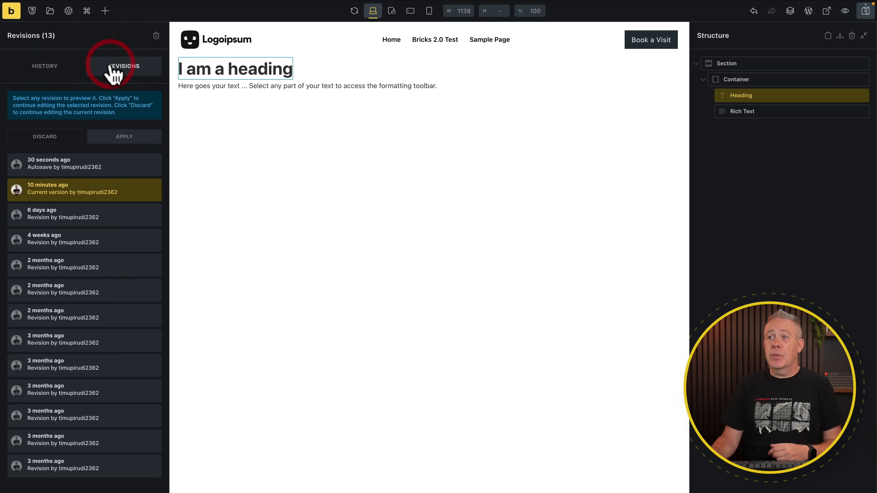